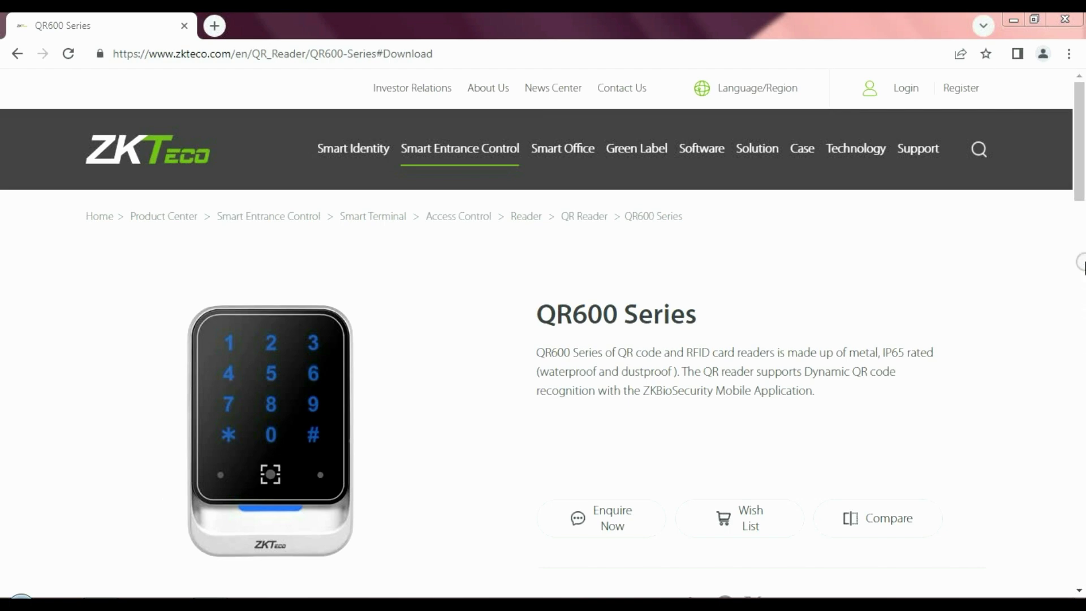
Scroll the QR600 page to its Download list with the Config Demo ZIP, then minimize the browser
click(1080, 193)
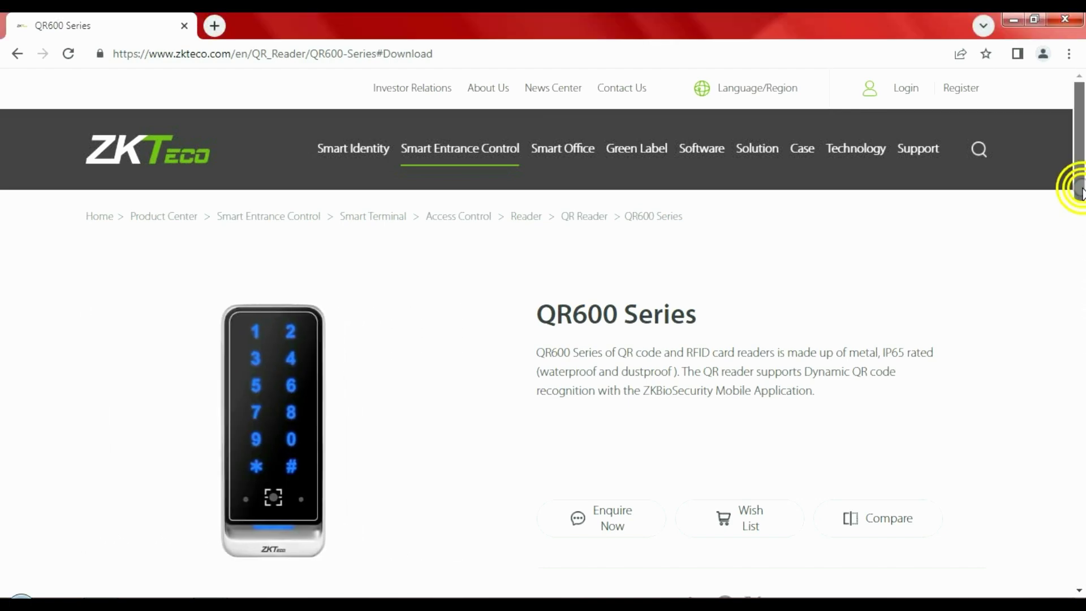
drag(1080, 193, 1081, 305)
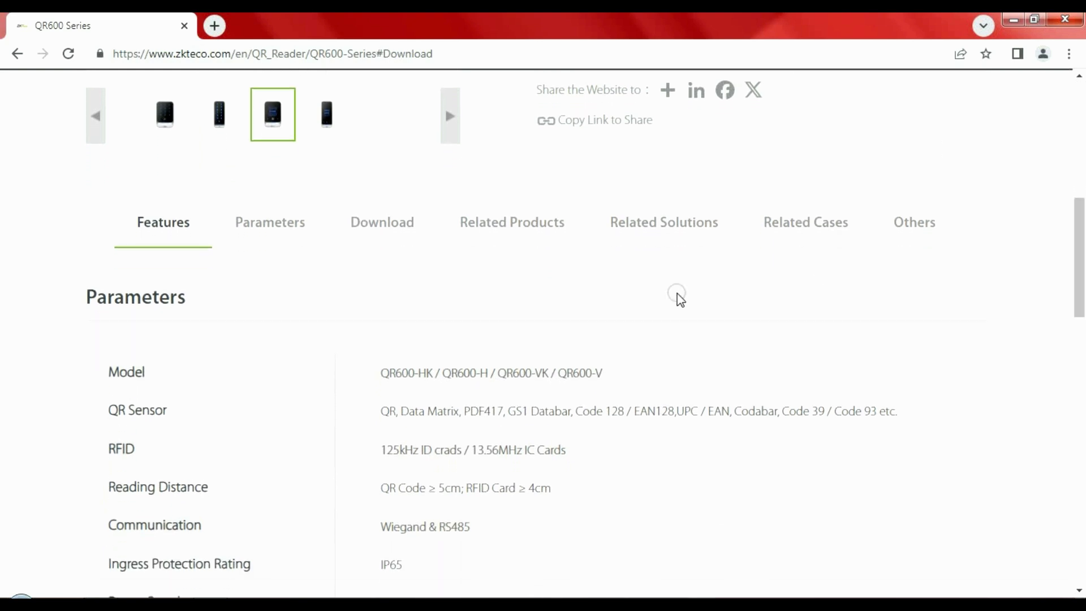
click(386, 235)
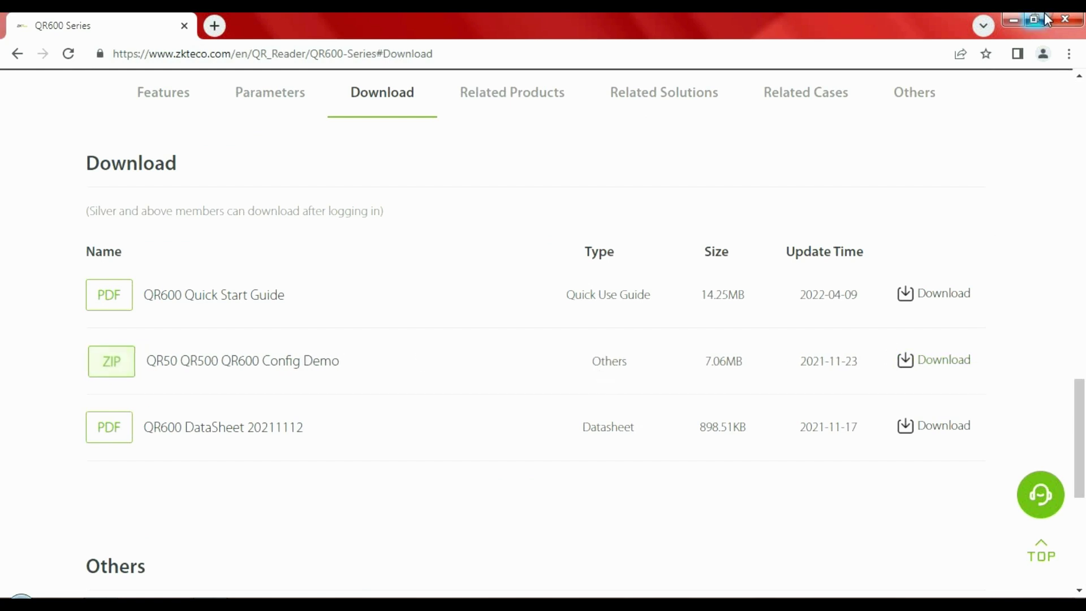
click(1013, 21)
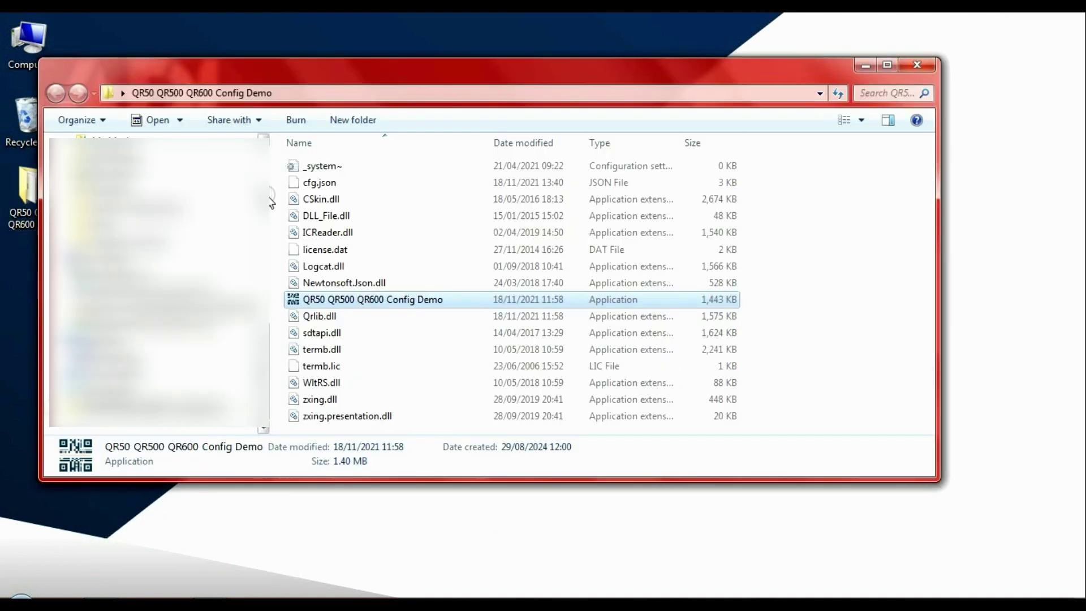
Launch the Config Demo, connect the QR600 over USB-HID, enter advanced settings and read its configuration
double_click(394, 302)
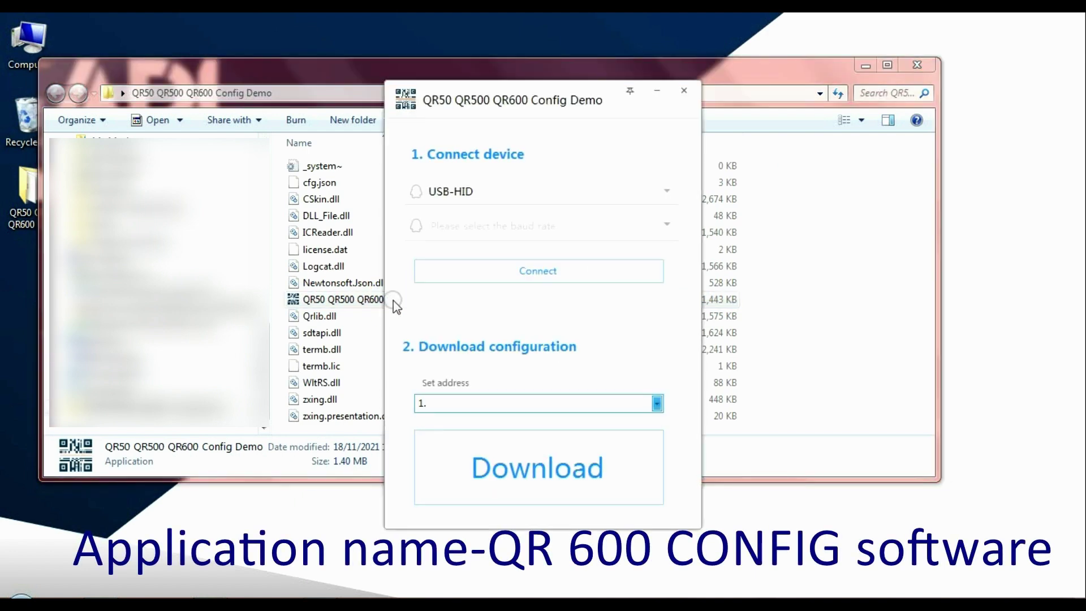
click(500, 271)
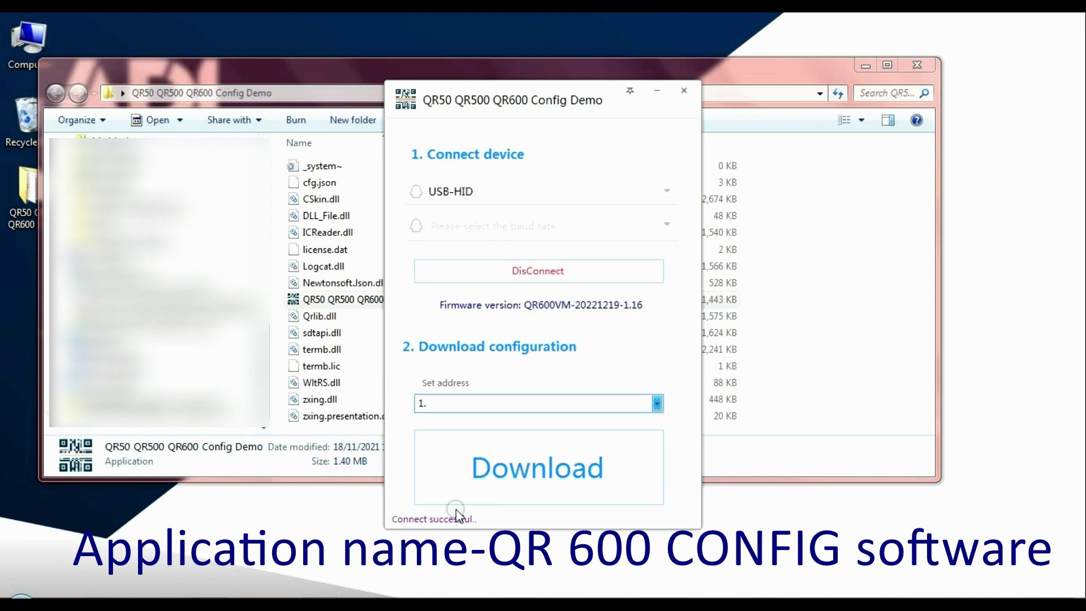
click(628, 94)
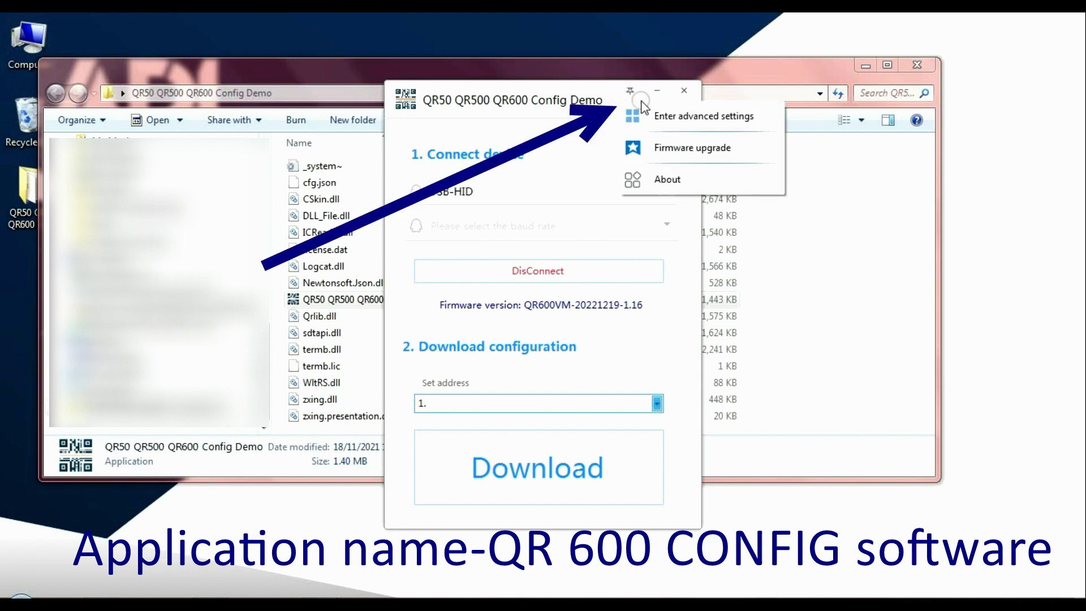
click(637, 116)
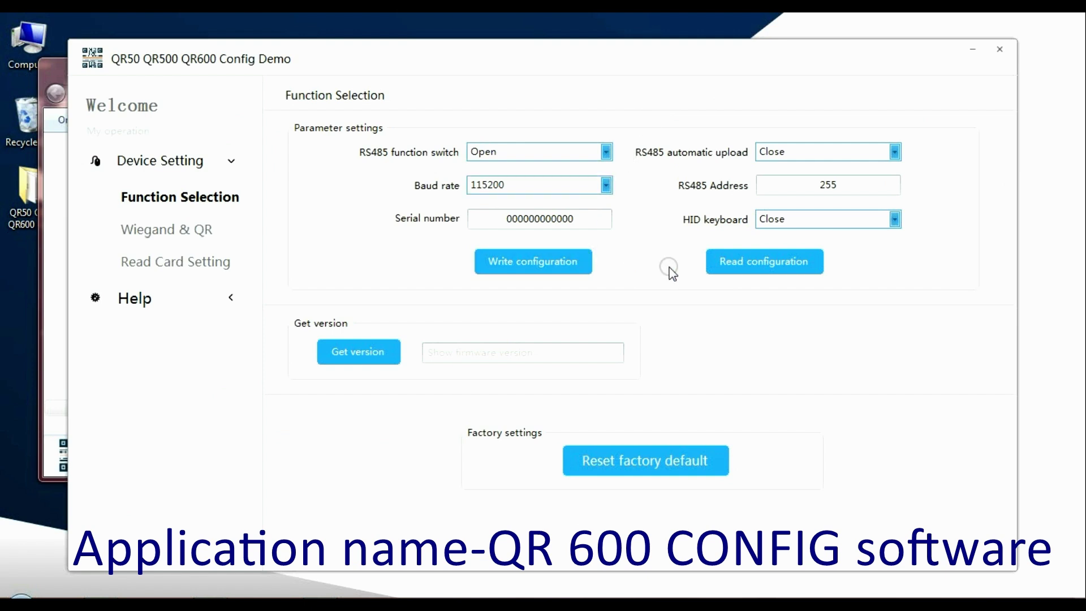
click(741, 262)
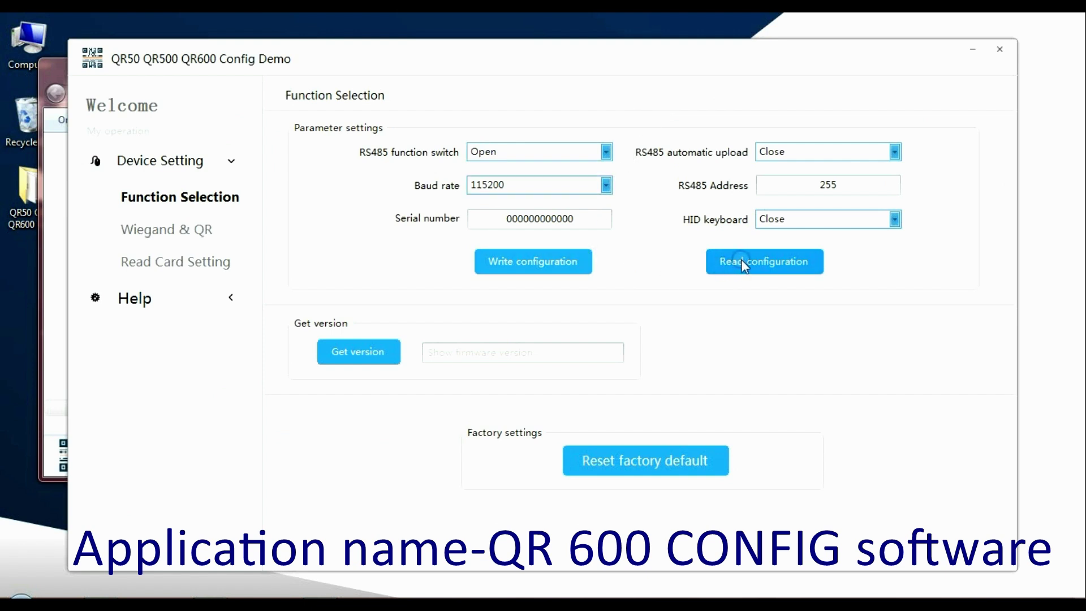
click(741, 261)
Show the Wiegand & QR page and read the reader's current Wiegand settings
click(149, 240)
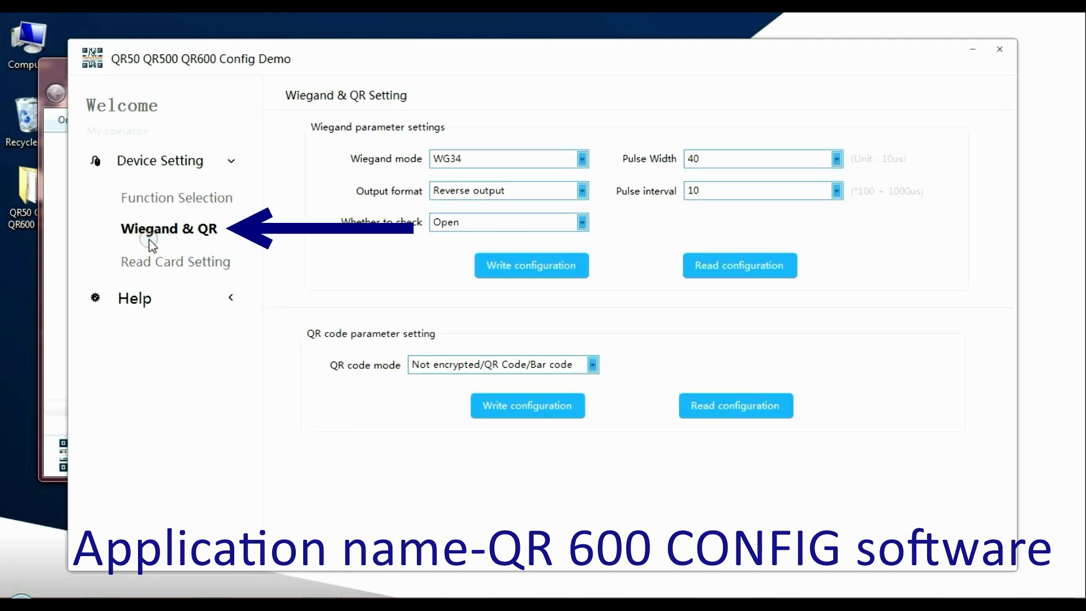
click(469, 161)
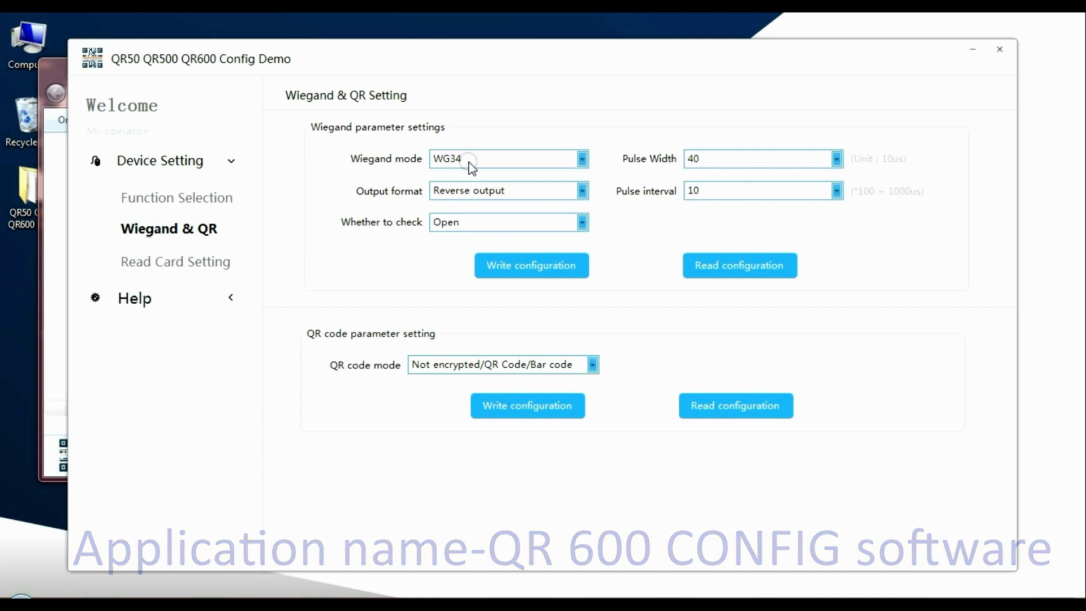
click(756, 262)
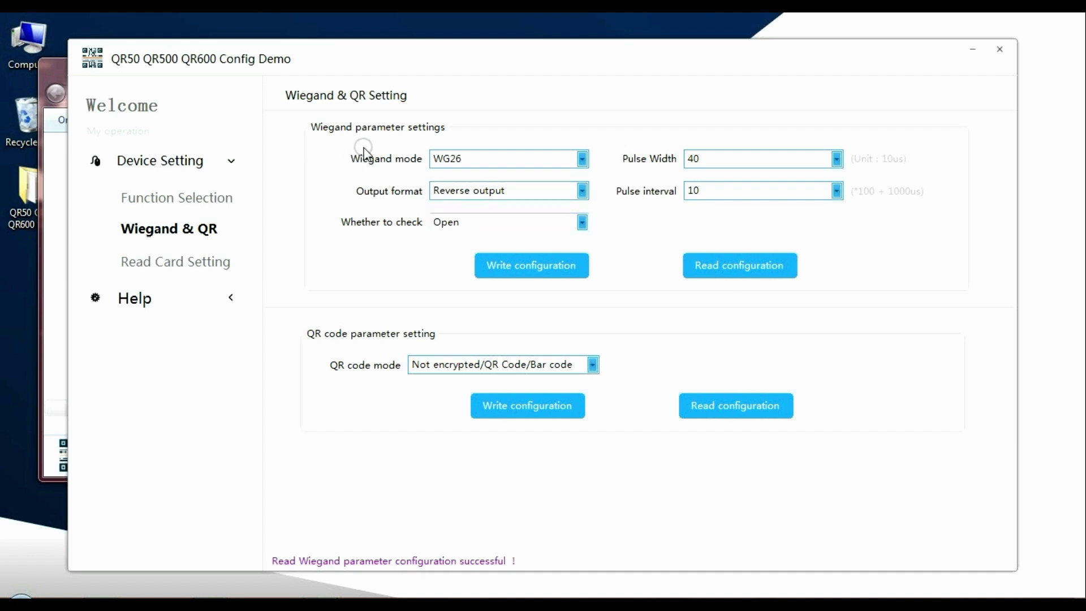
click(392, 160)
click(455, 160)
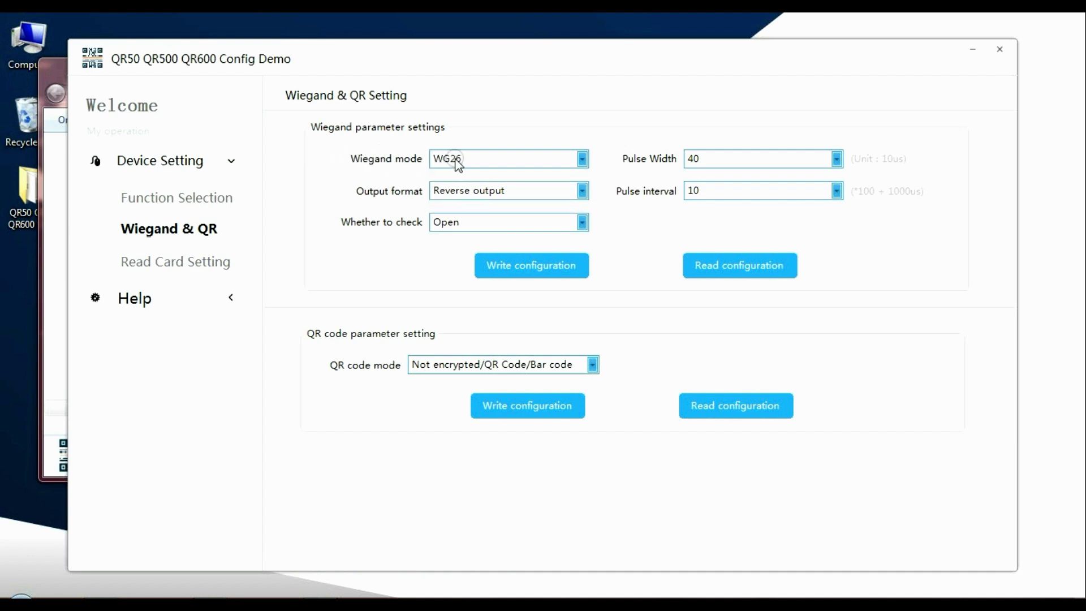
click(476, 189)
click(471, 223)
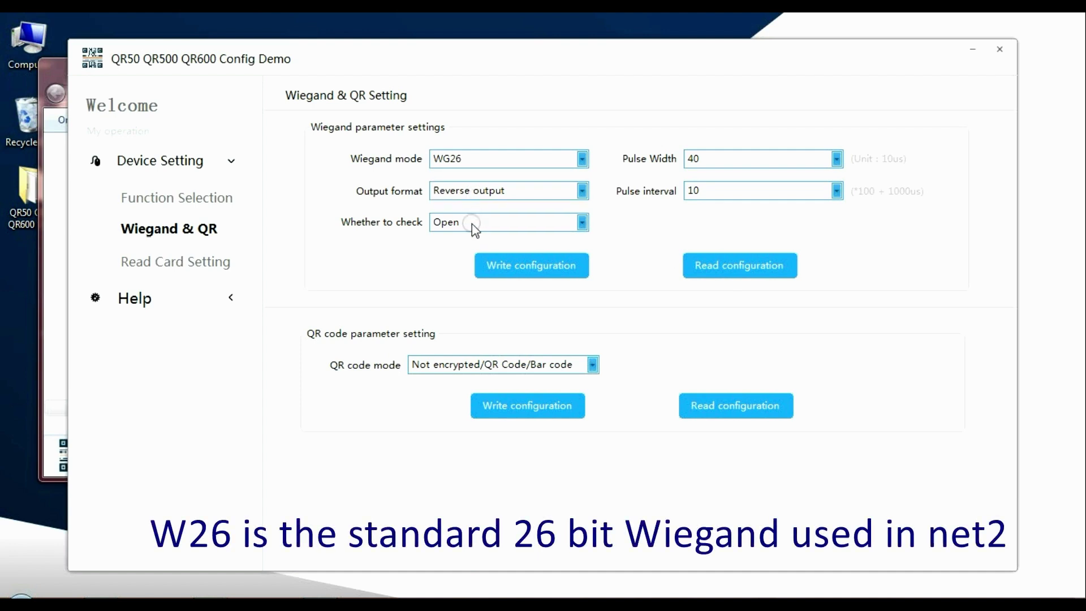
click(700, 161)
click(707, 161)
click(665, 166)
Set the Wiegand mode to WG26 and write it to the reader
click(583, 160)
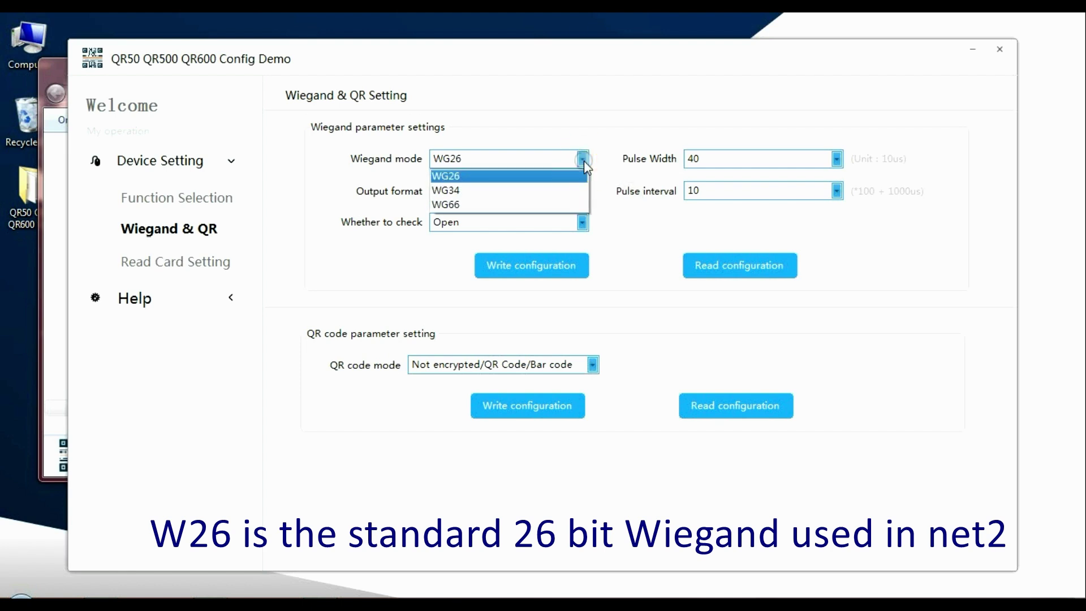
click(514, 177)
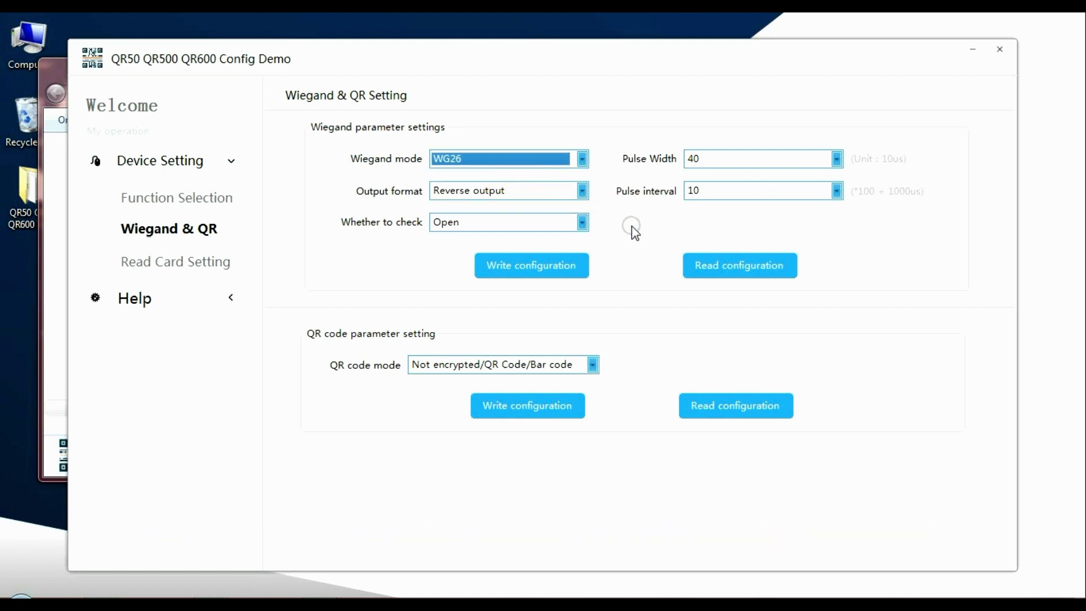
click(546, 267)
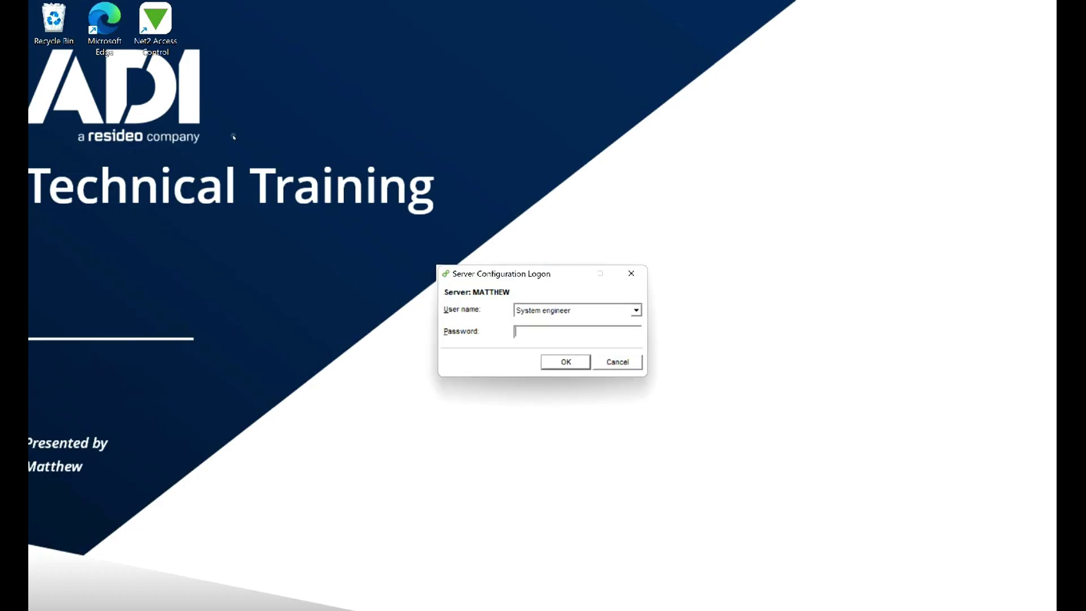
Log on with the engineer password and apply OEM-style reader LED display
key(Return)
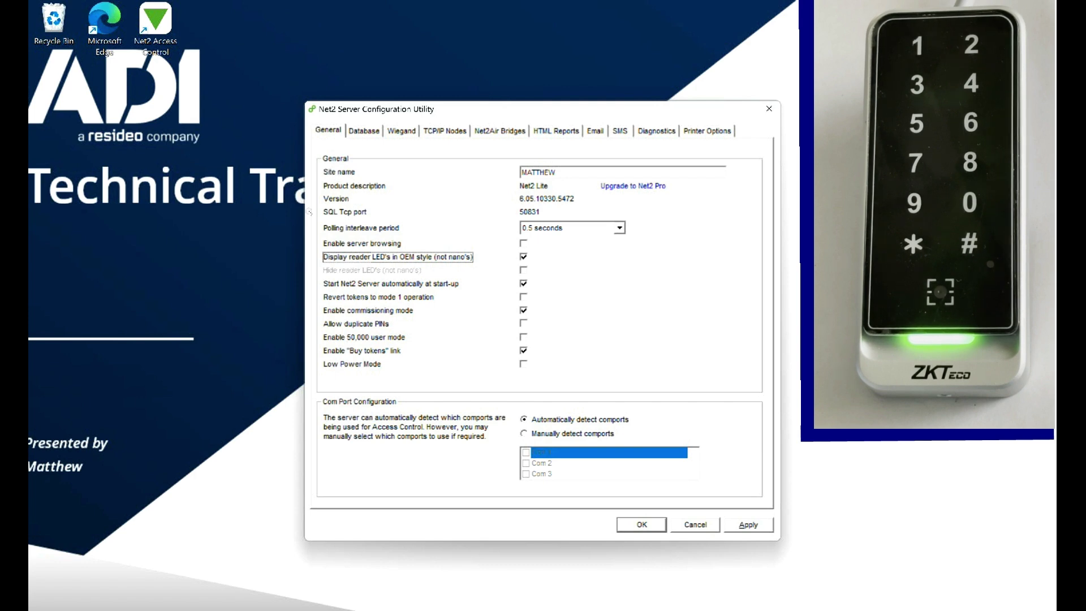
key(alt+a)
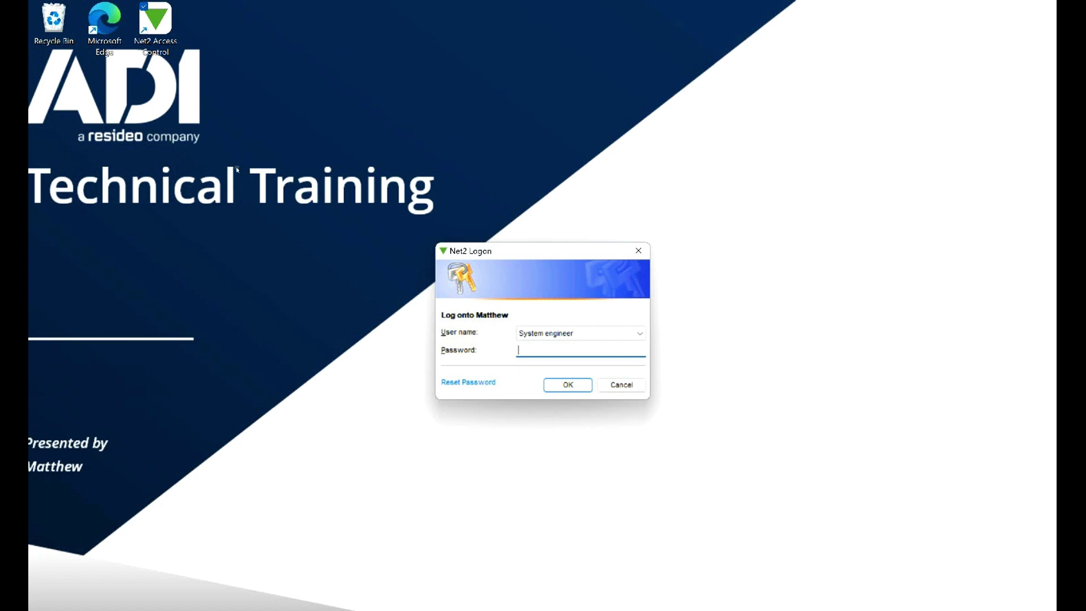
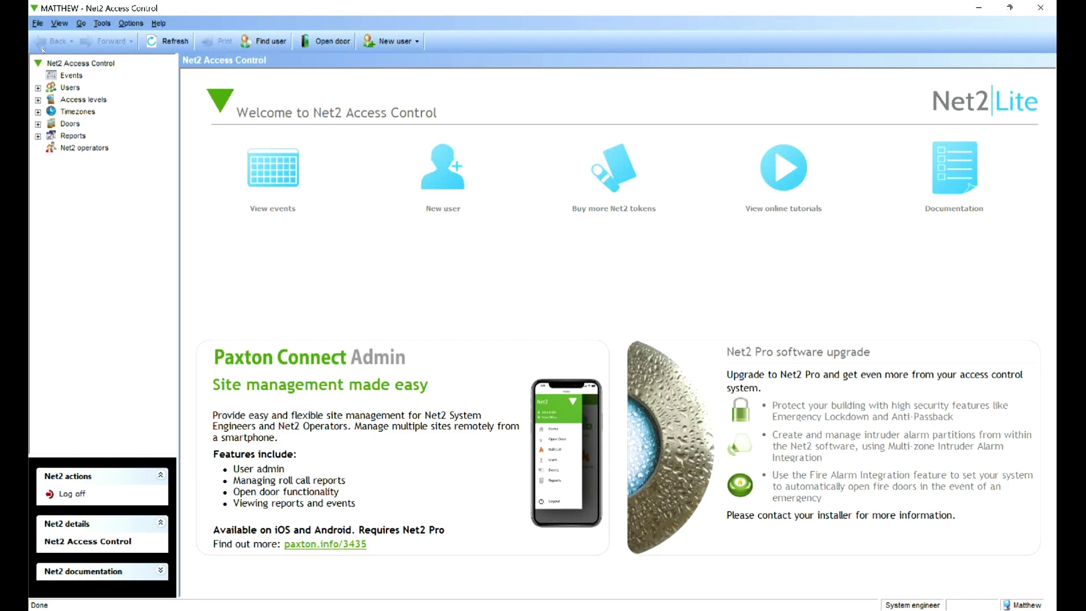
Make door ACU:4059046's Reader 1 a Wiegand reader in Token only mode and apply
click(70, 124)
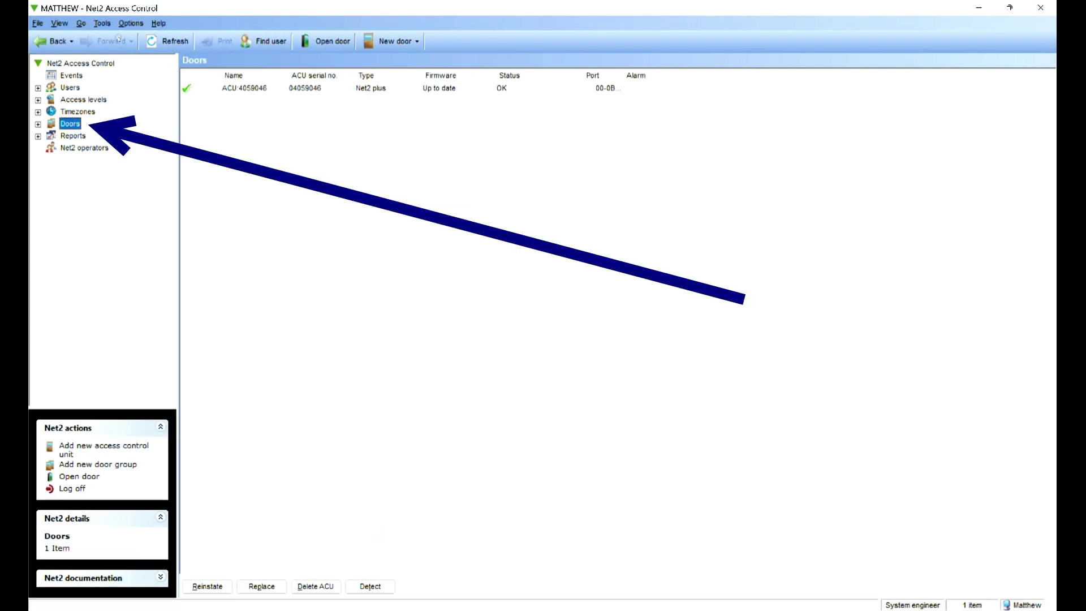
key(Tab)
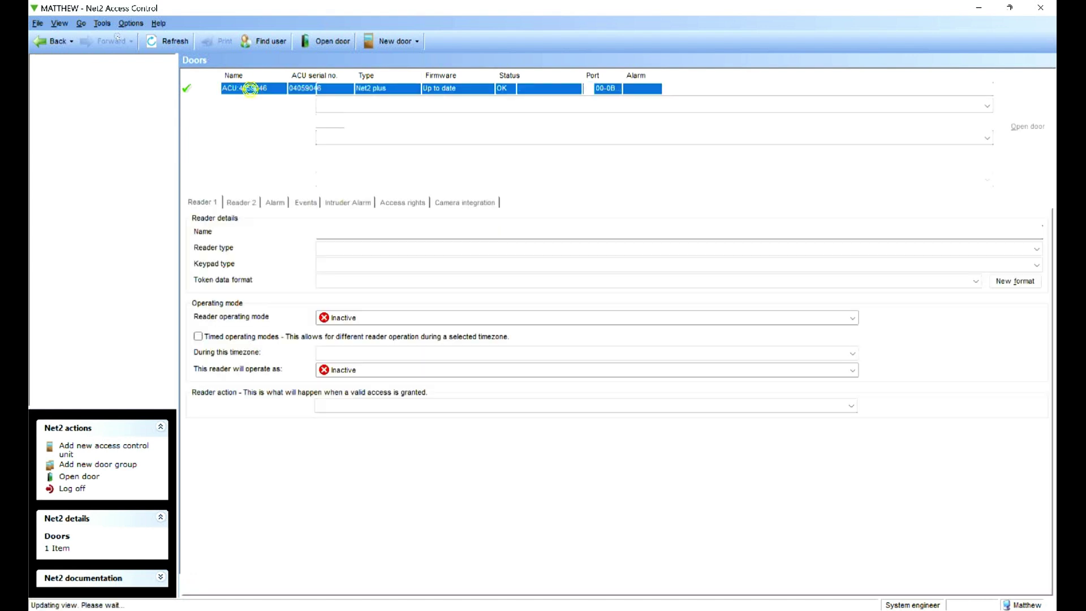
key(Return)
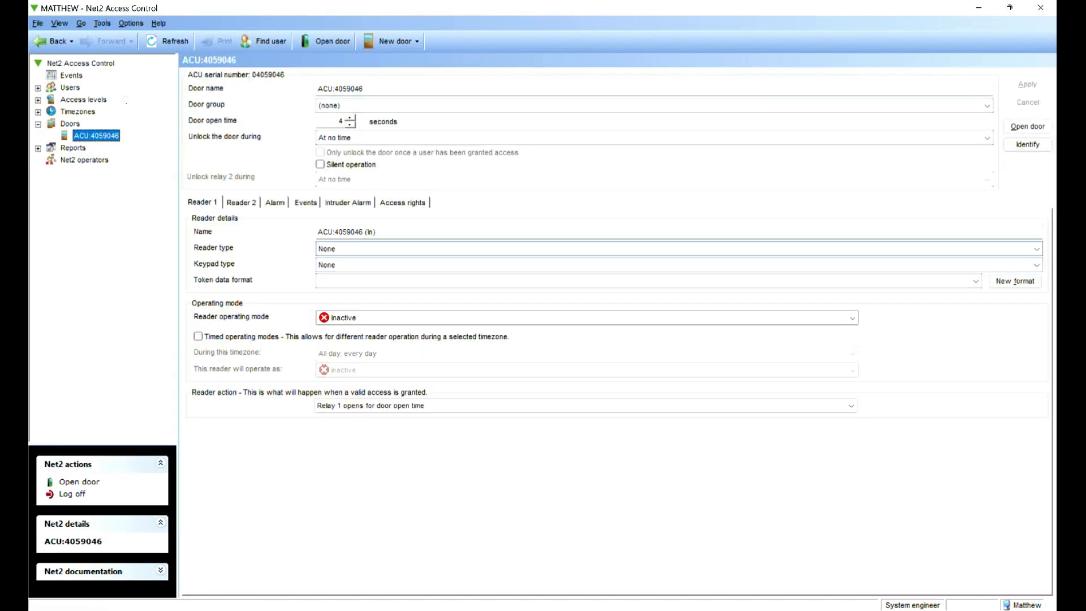
key(alt+Down)
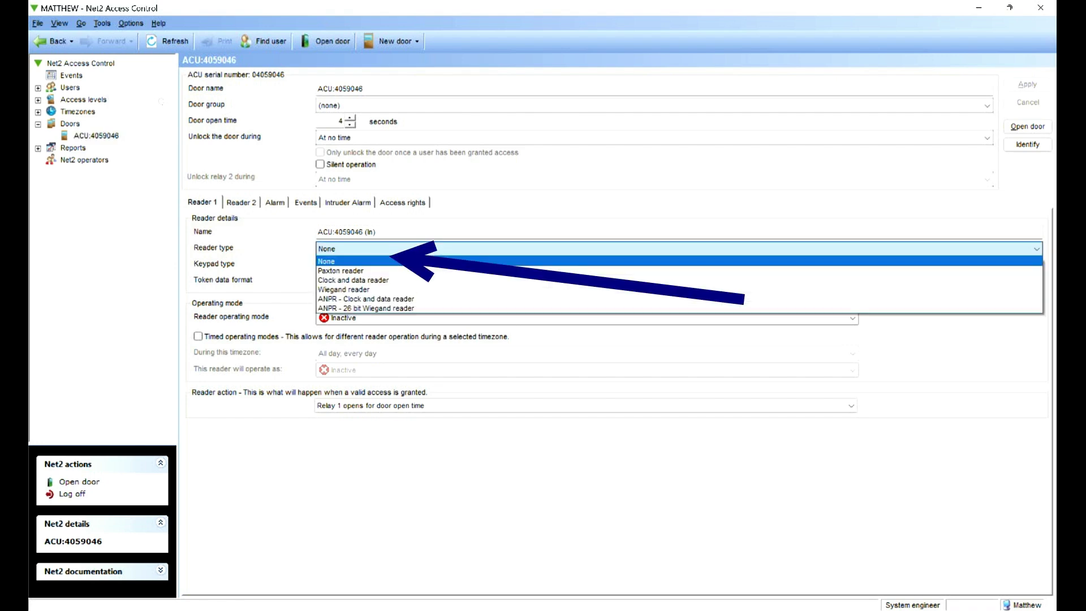
key(Down)
key(Return)
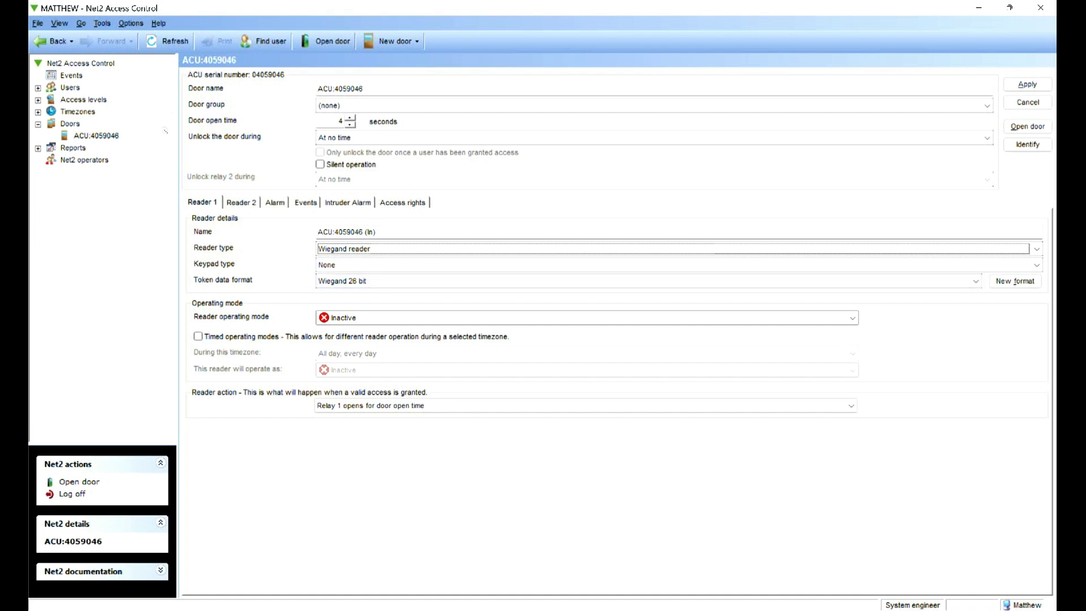
click(362, 318)
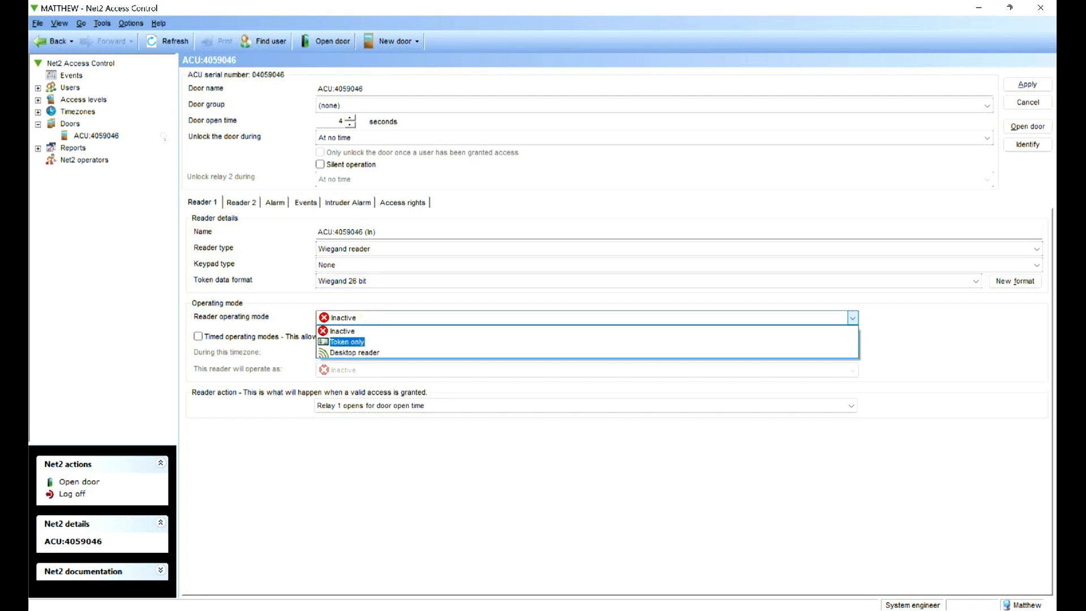
click(347, 341)
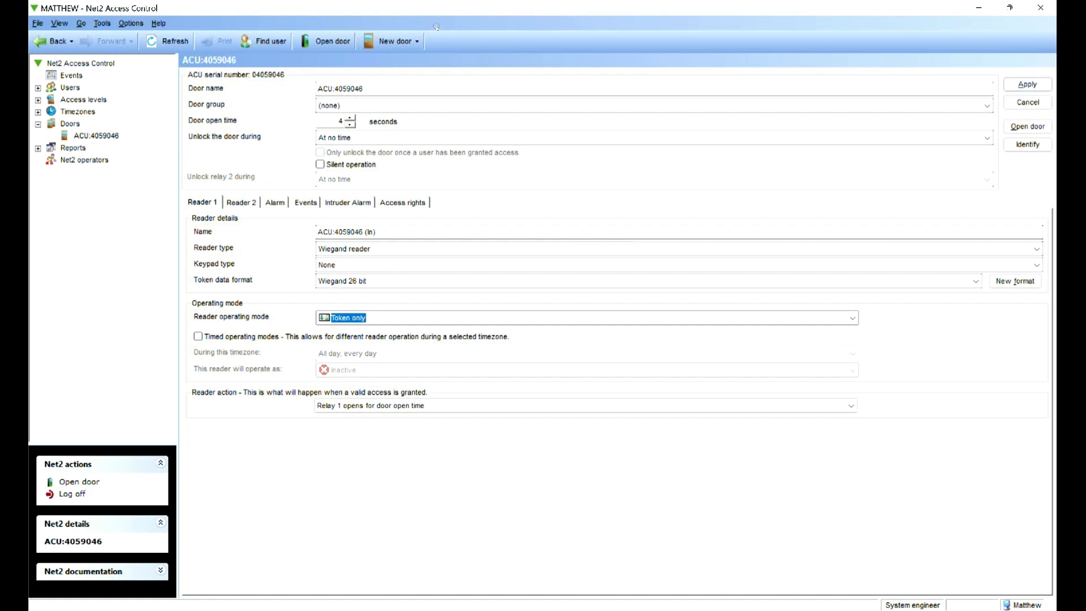
key(alt+a)
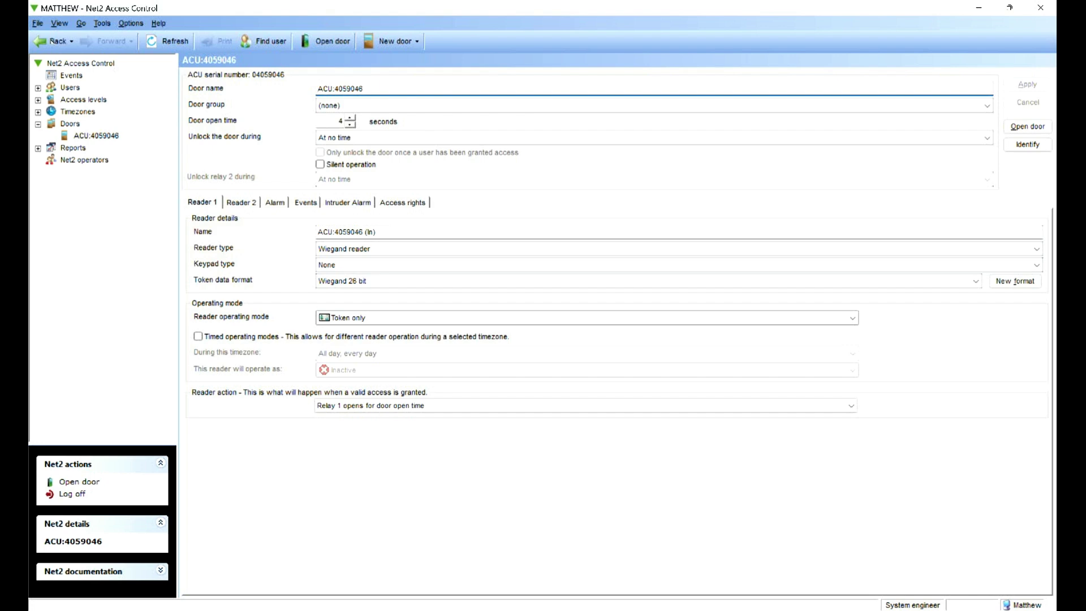
Add a user with surname QR, All hours, all doors access and a token number
click(70, 87)
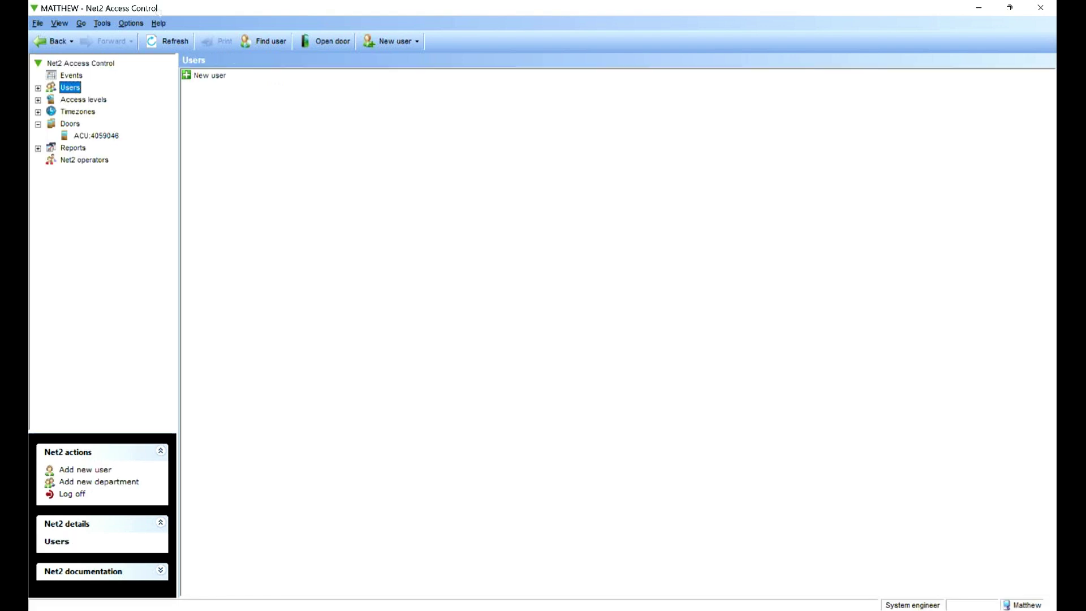
click(390, 41)
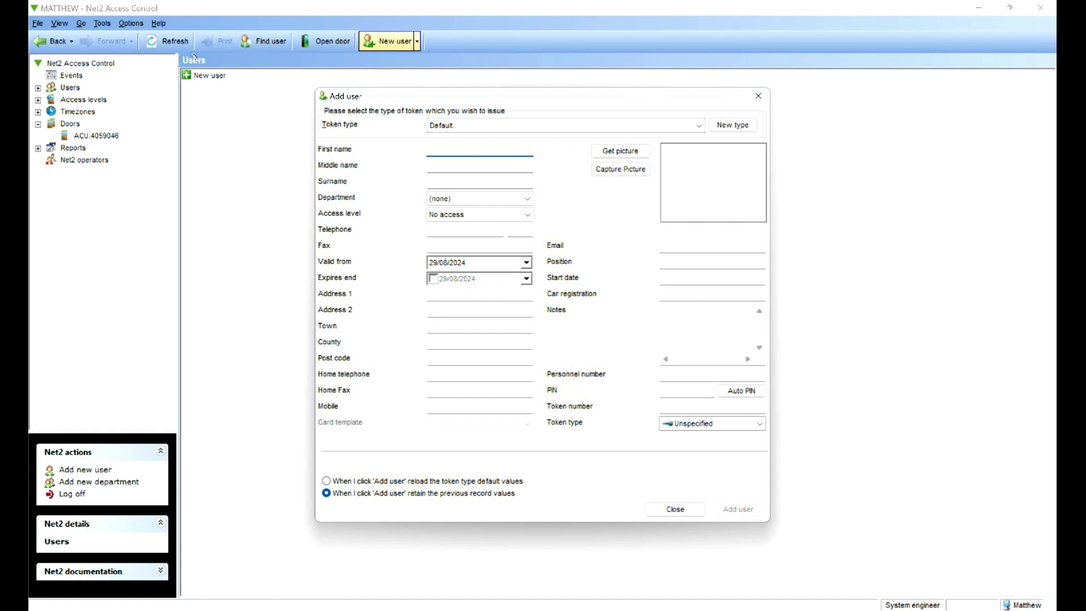
text(Matthew)
click(484, 181)
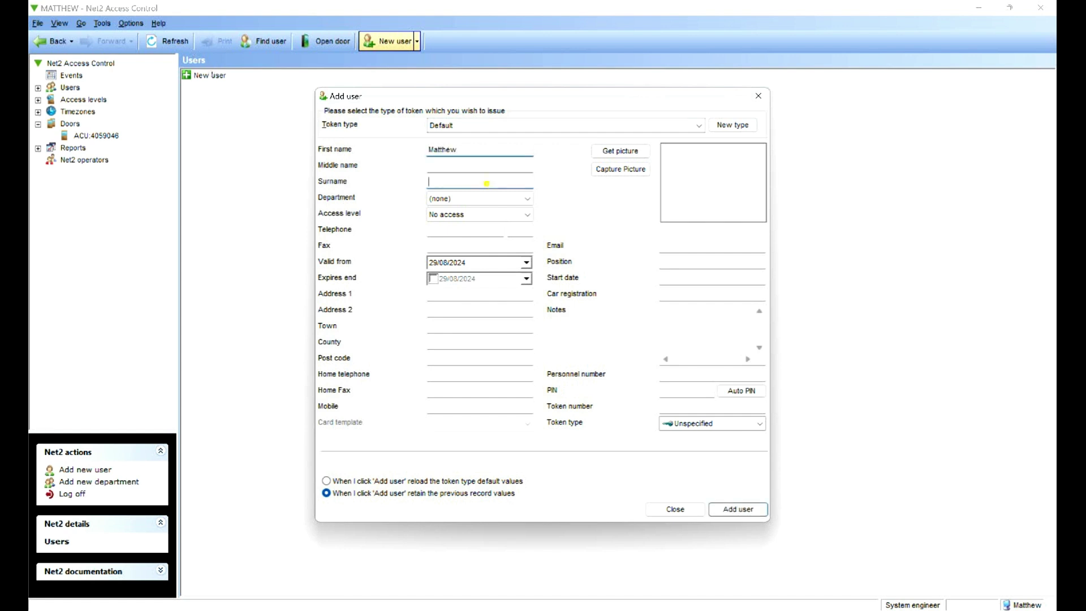
text(QR)
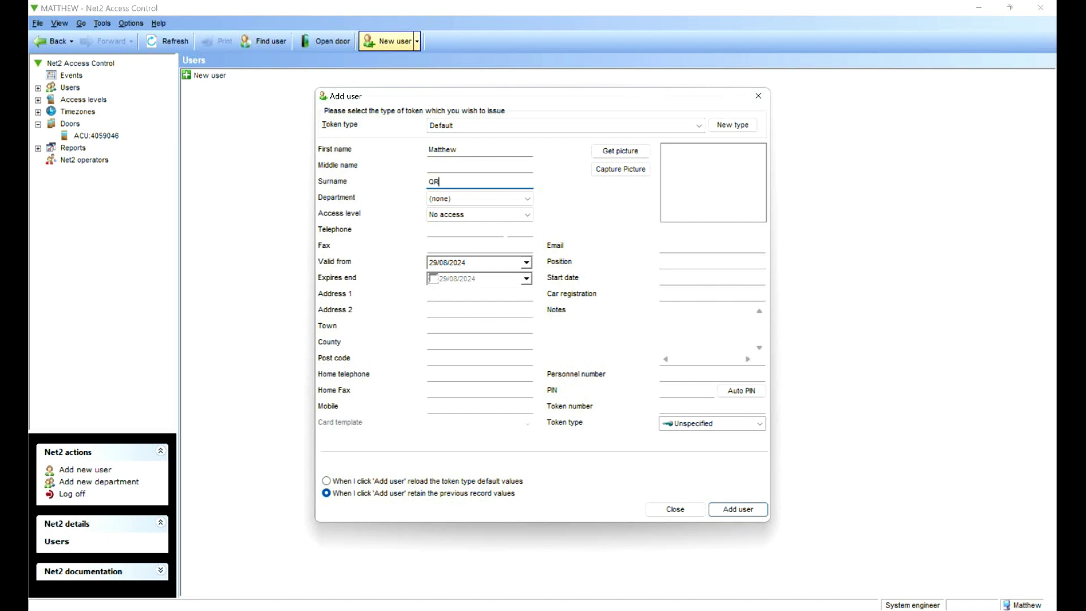
click(479, 214)
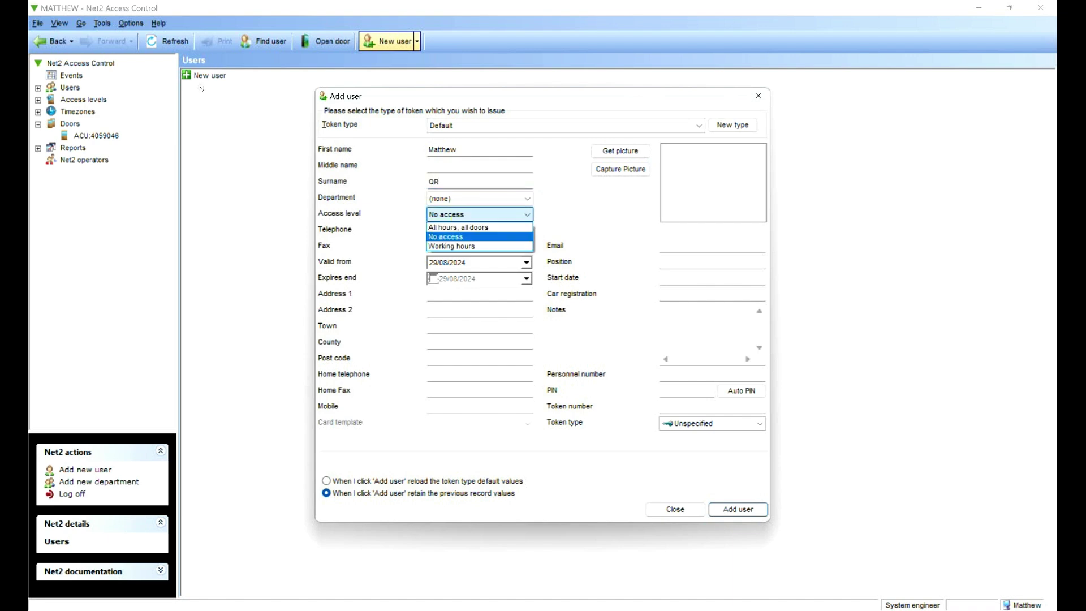
click(457, 227)
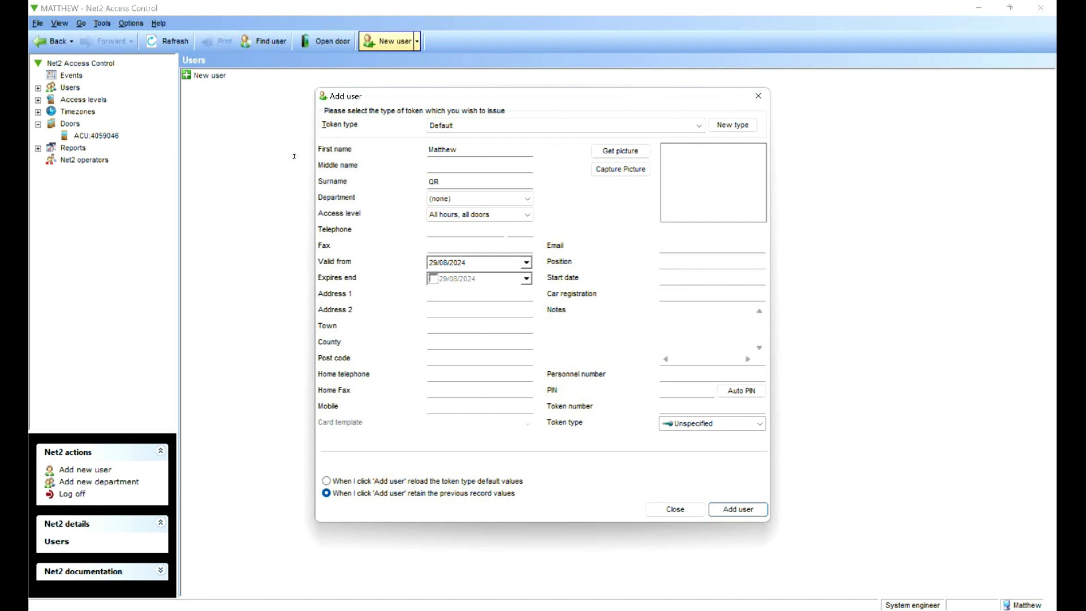
click(712, 406)
click(746, 509)
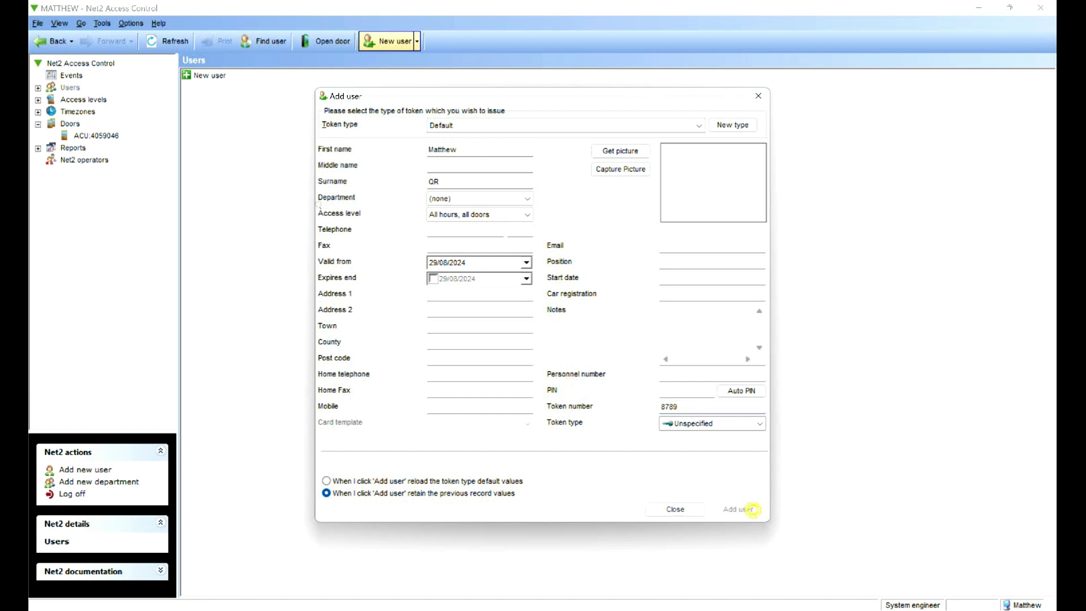
click(675, 509)
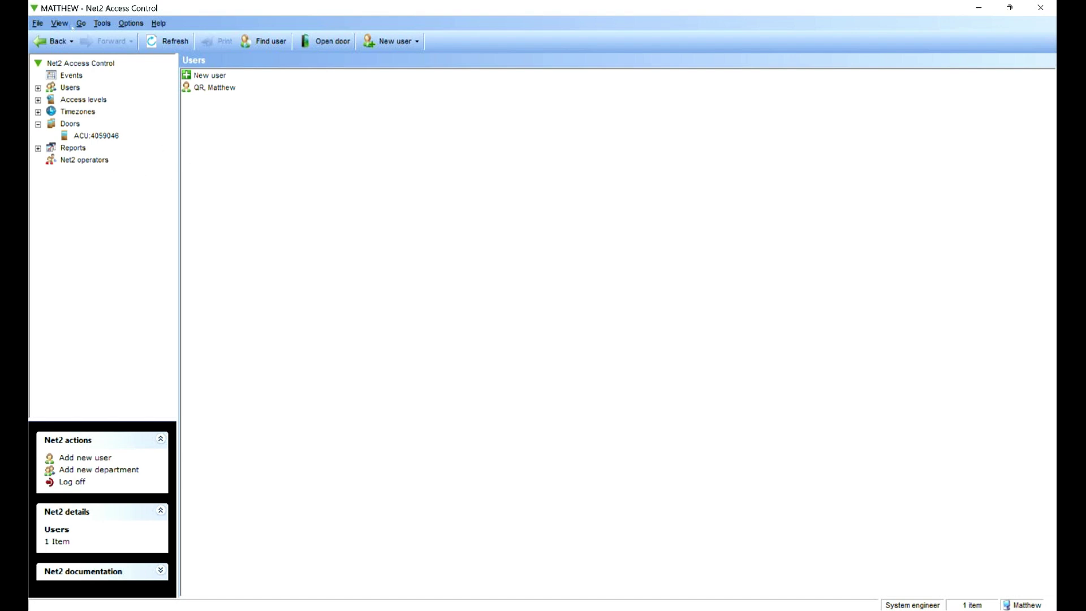
click(72, 75)
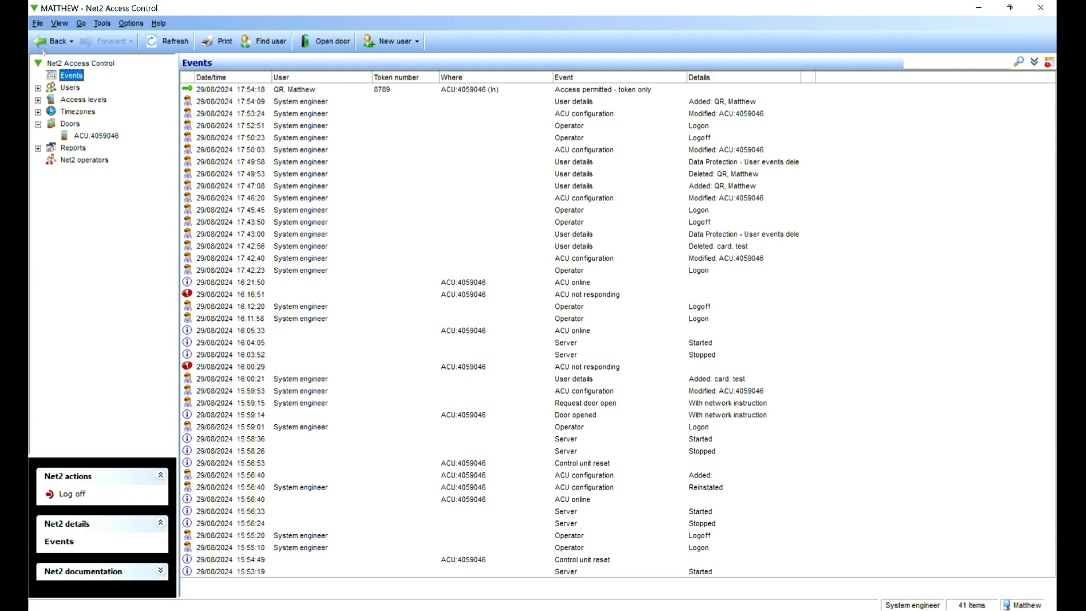
click(71, 88)
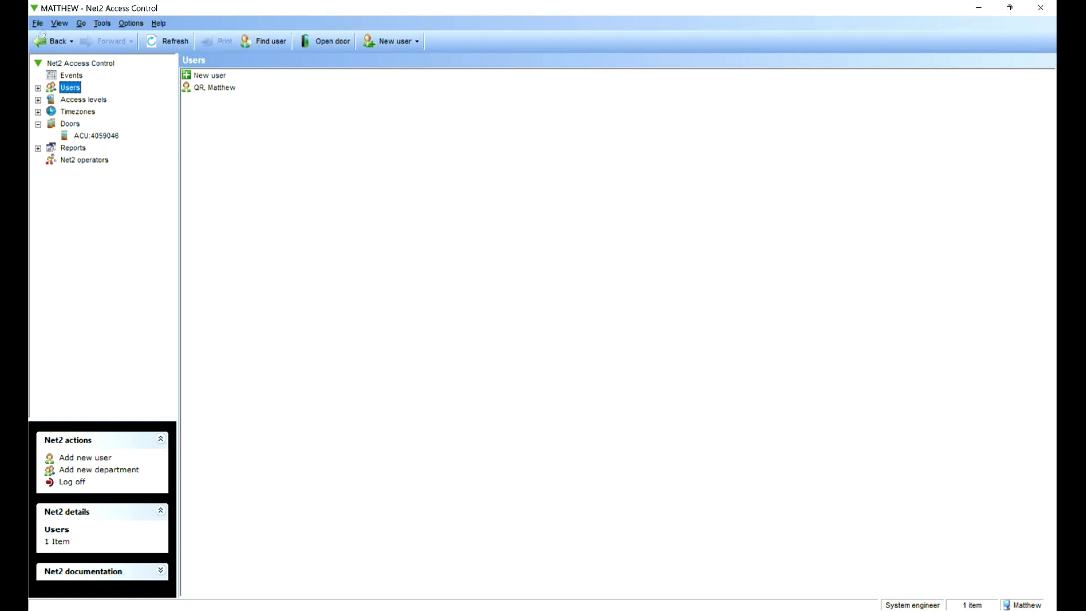
Start a second user, fill in a token number and leave the generated PIN cleared
click(389, 41)
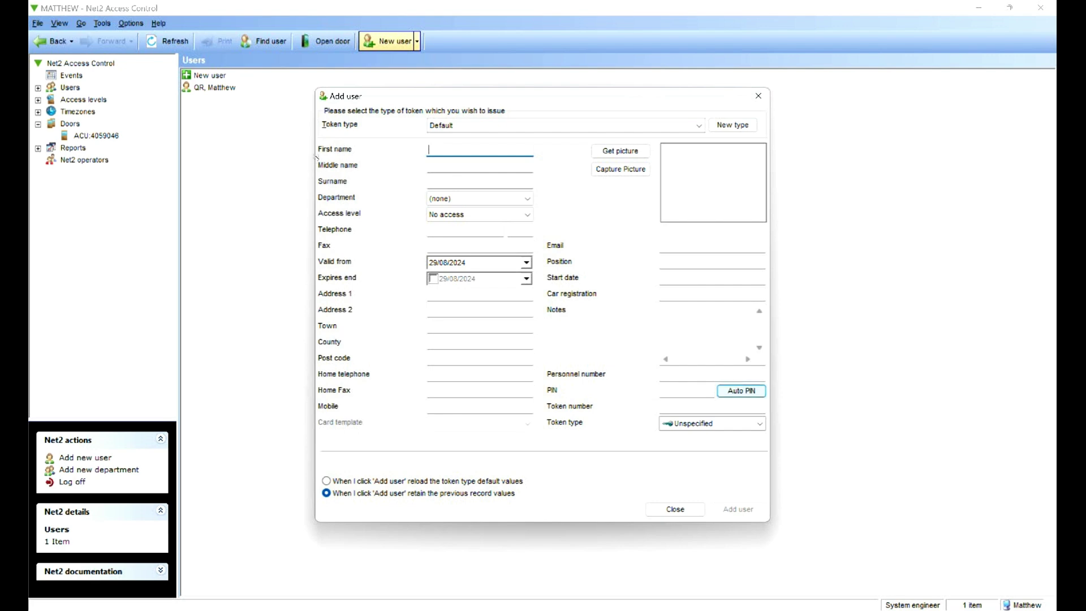
click(742, 390)
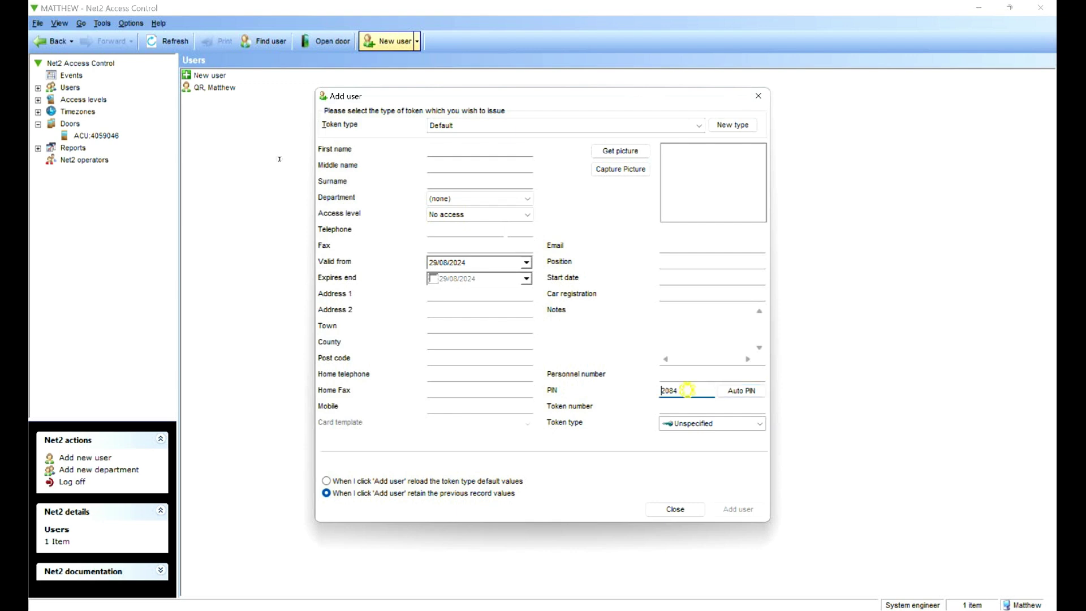
key(shift+Left)
key(shift+Left)
key(shift+Left)
key(shift+Left)
key(Right)
key(shift+Right)
key(Tab)
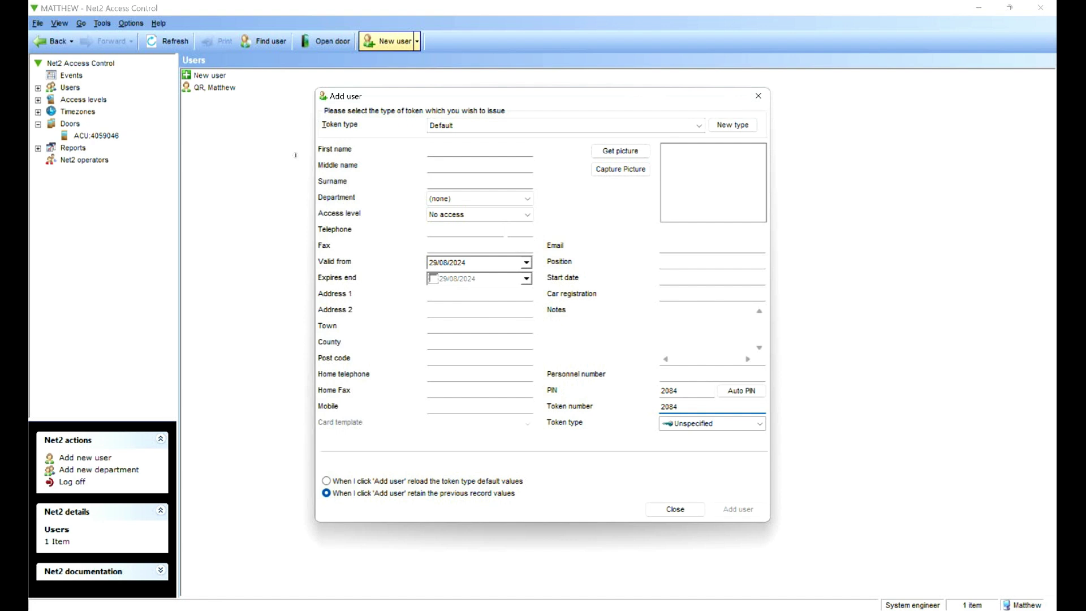
key(shift+Tab)
key(BackSpace)
Name the user qr2 code and give All hours, all doors access
key(Tab)
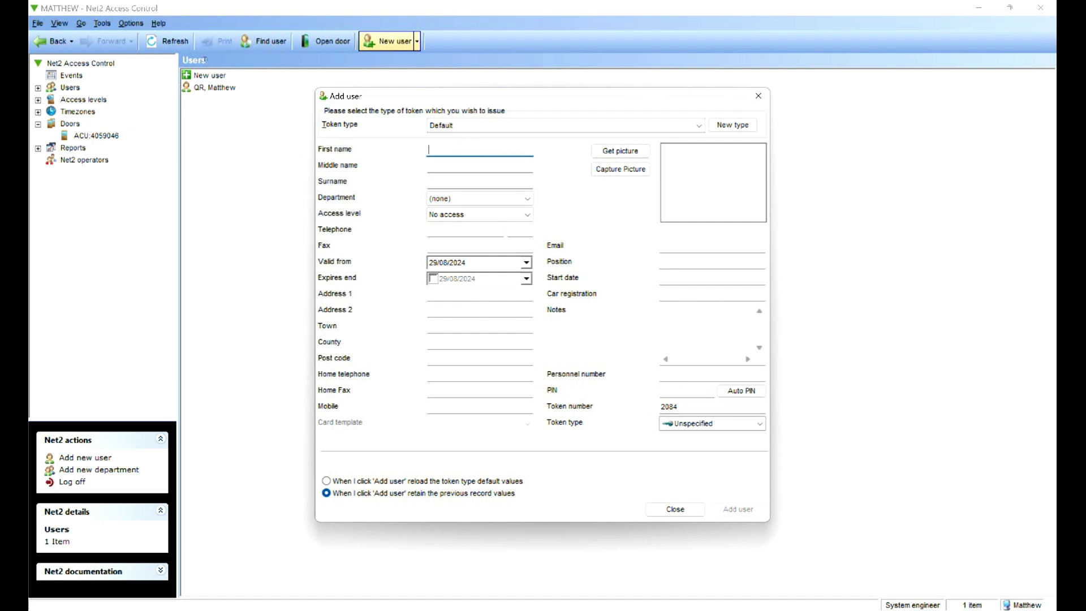
text(qr2)
key(Tab)
key(Tab)
text(co)
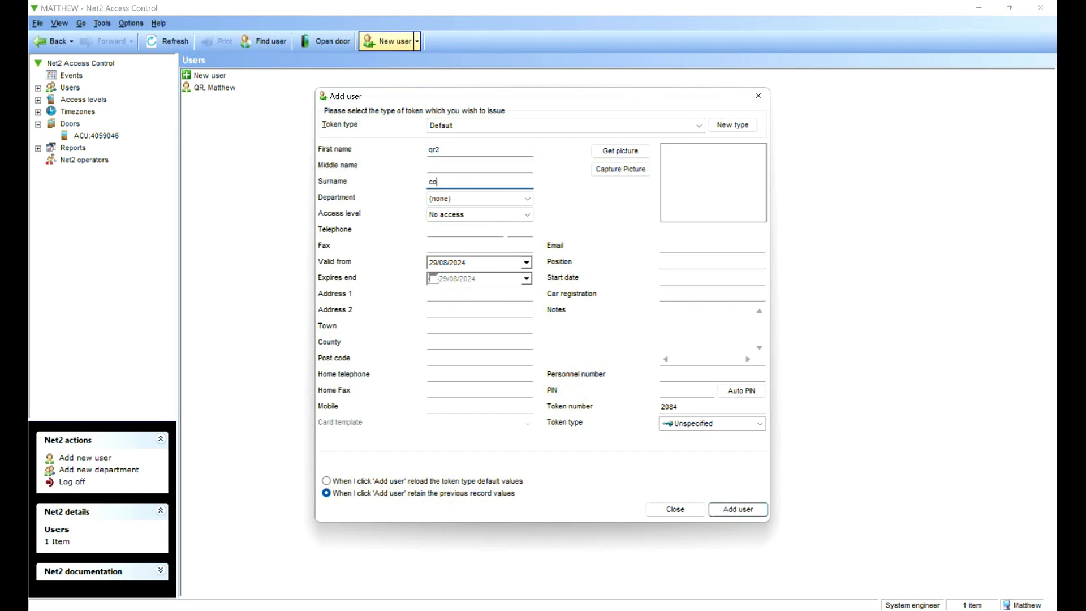
text(de)
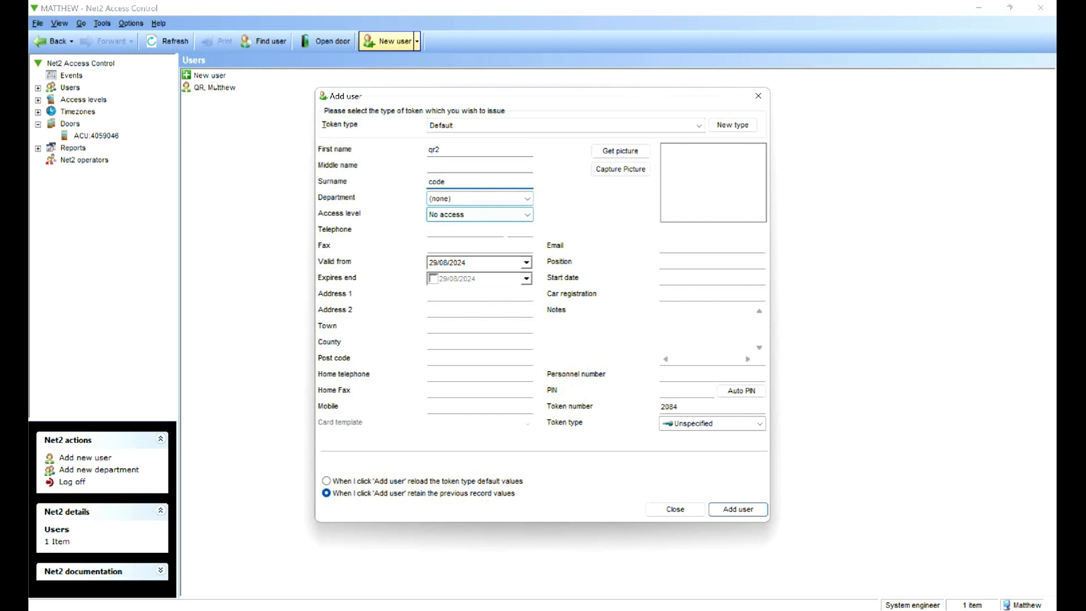
click(487, 214)
click(494, 227)
key(Tab)
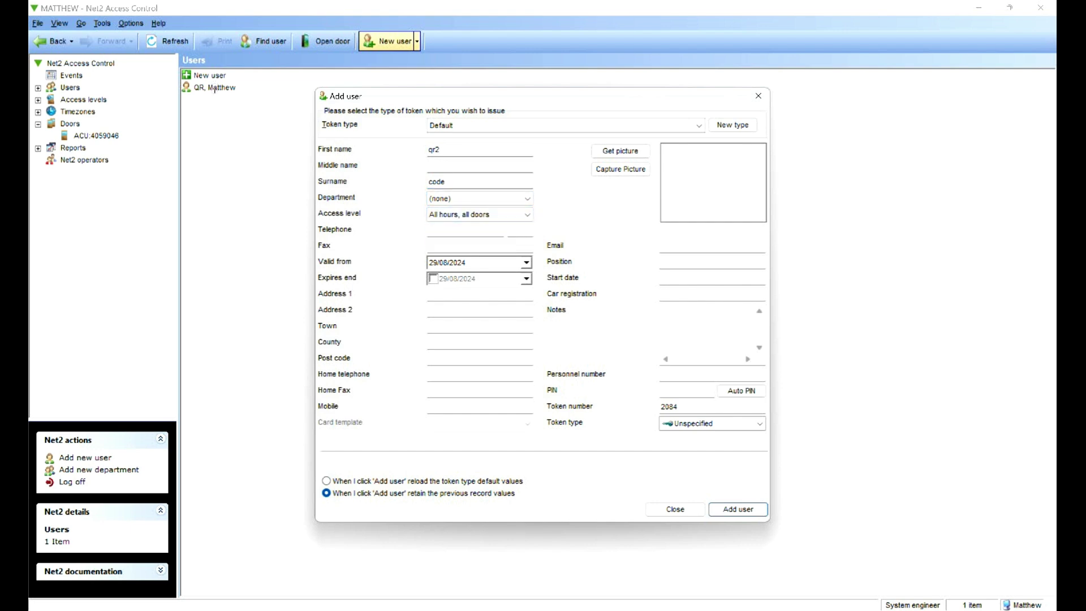